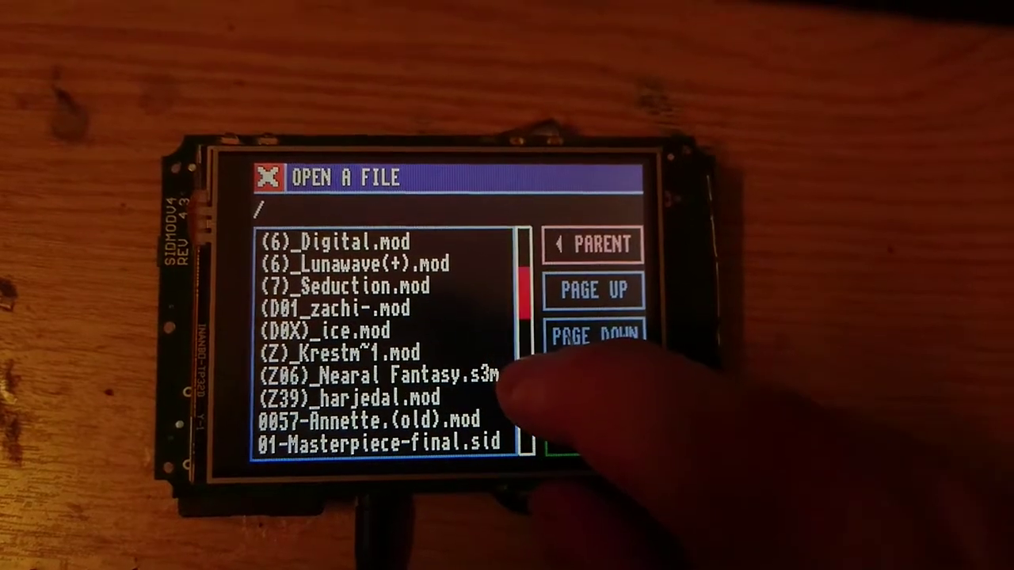
Page down four times through the root folder's tune list to reach files starting G–J
left_click(594, 339)
left_click(594, 339)
left_click(594, 339)
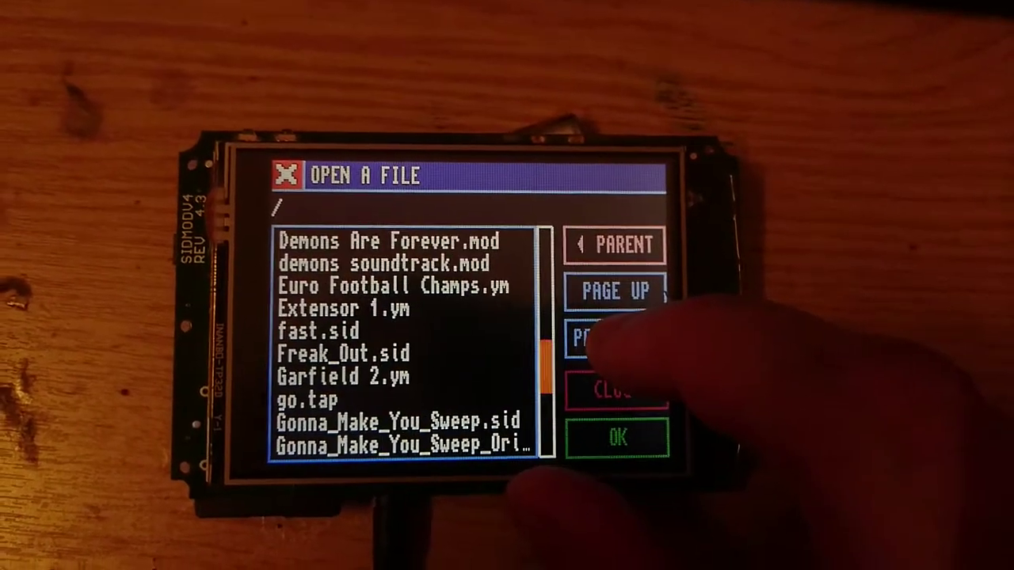
left_click(602, 337)
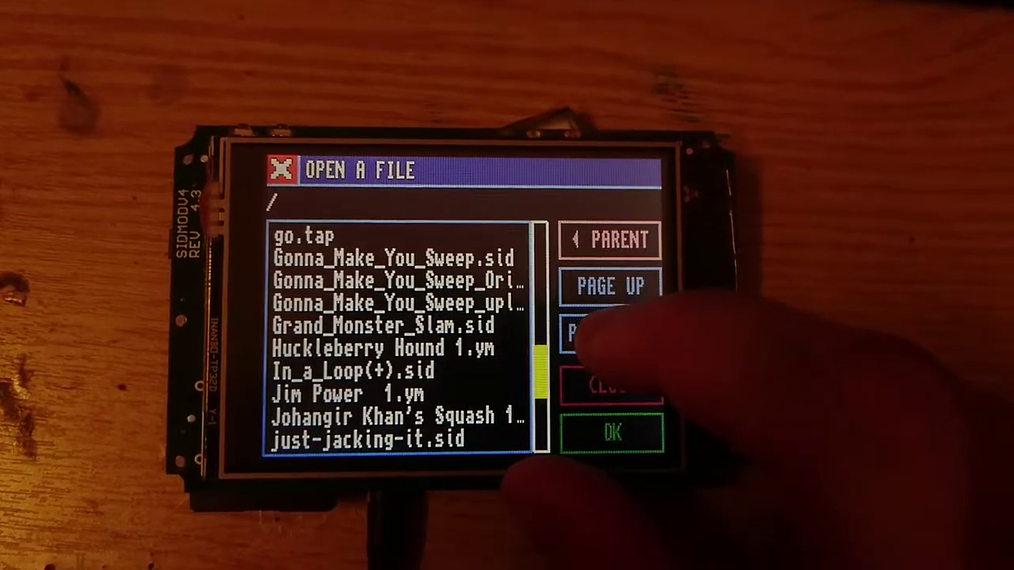